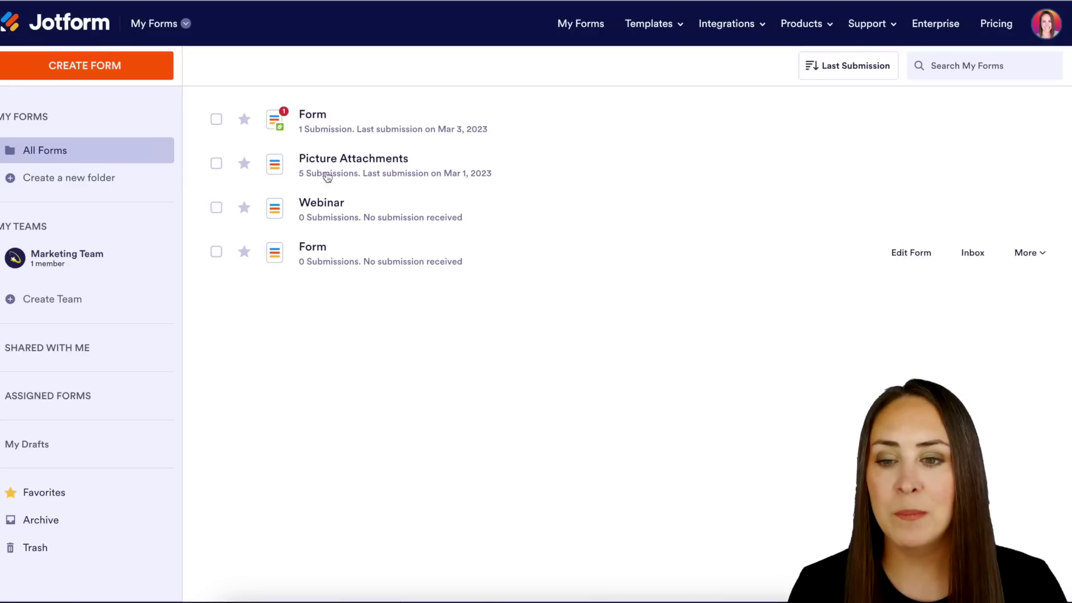
# Step: From My Forms, go to My Sign Documents and start a new uploaded sign document
pyautogui.click(176, 32)
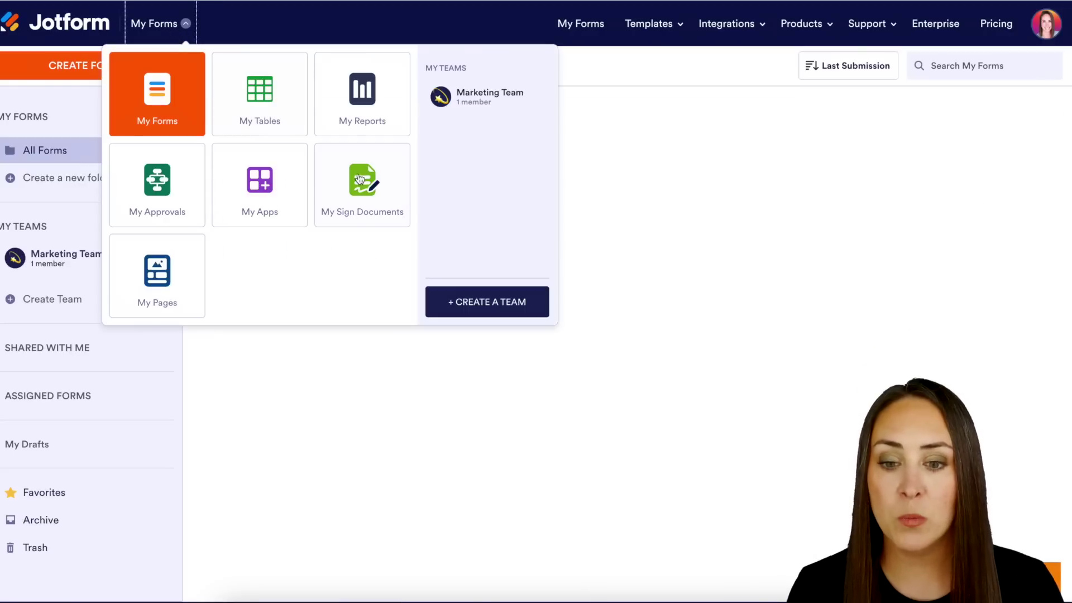
pyautogui.click(361, 180)
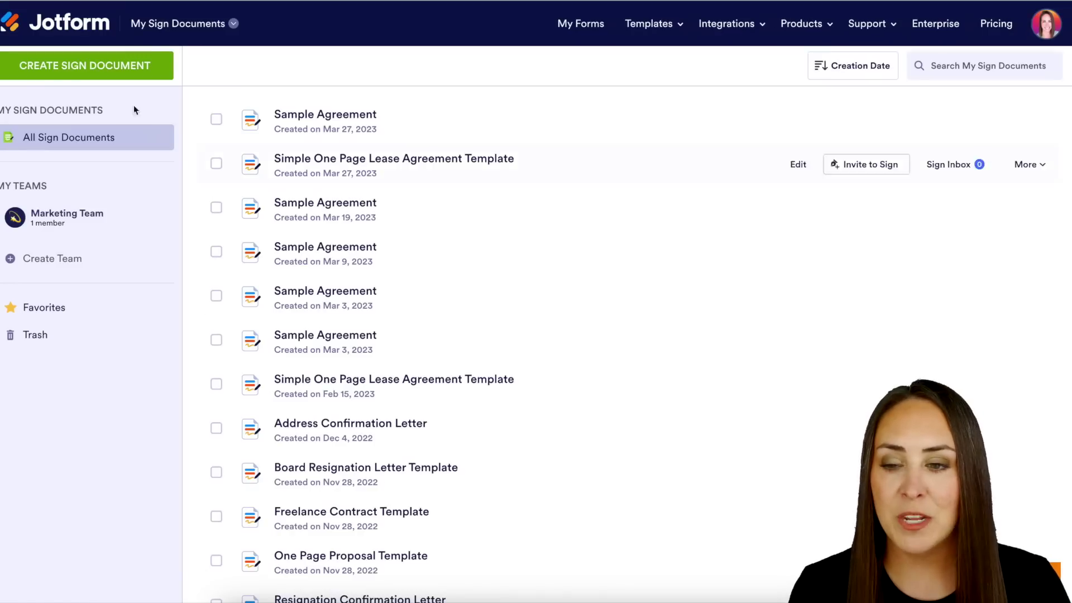
pyautogui.click(79, 62)
pyautogui.click(461, 249)
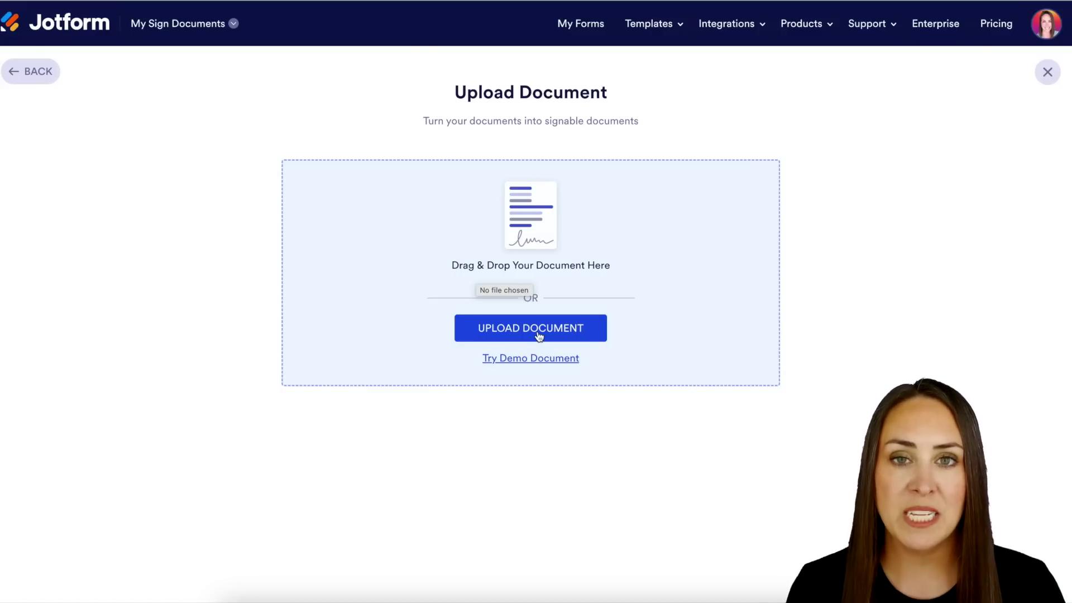
# Step: Go back and pick the Simple One Page Lease Agreement Template from the template gallery
pyautogui.click(42, 77)
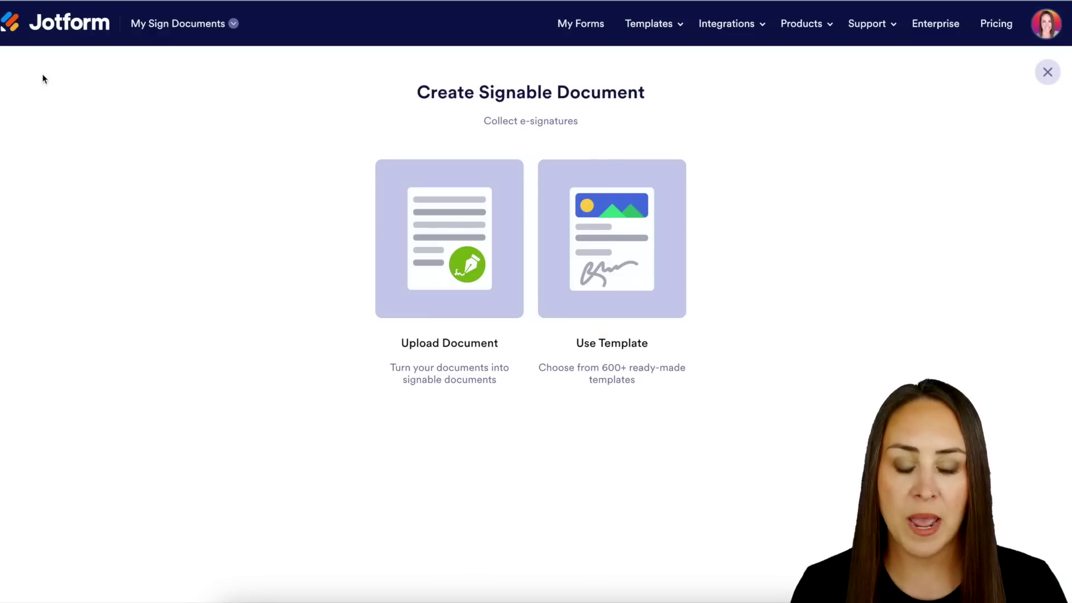
pyautogui.click(609, 257)
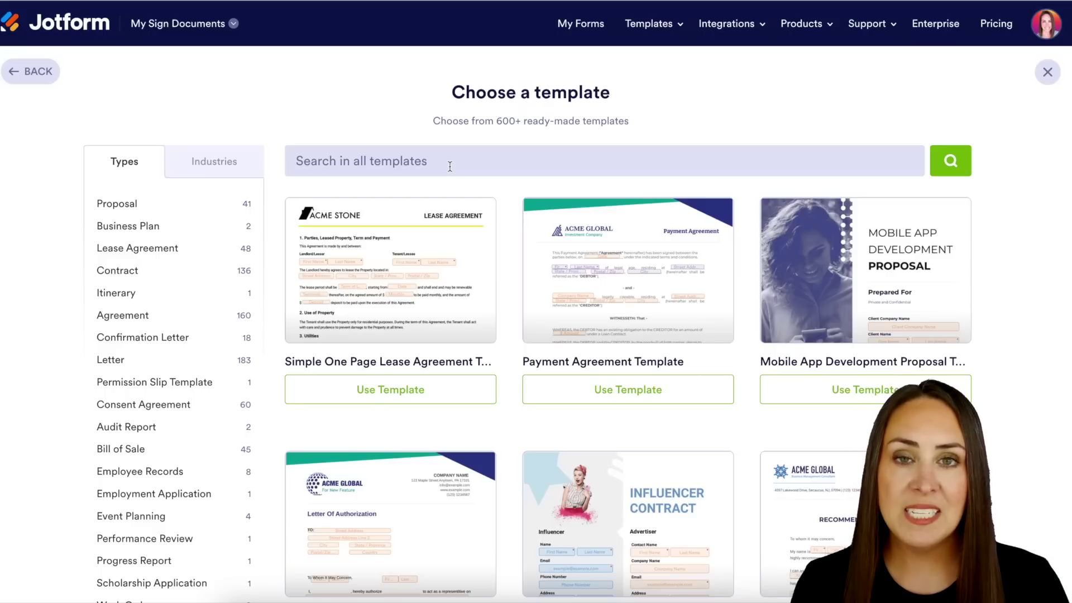
pyautogui.click(402, 395)
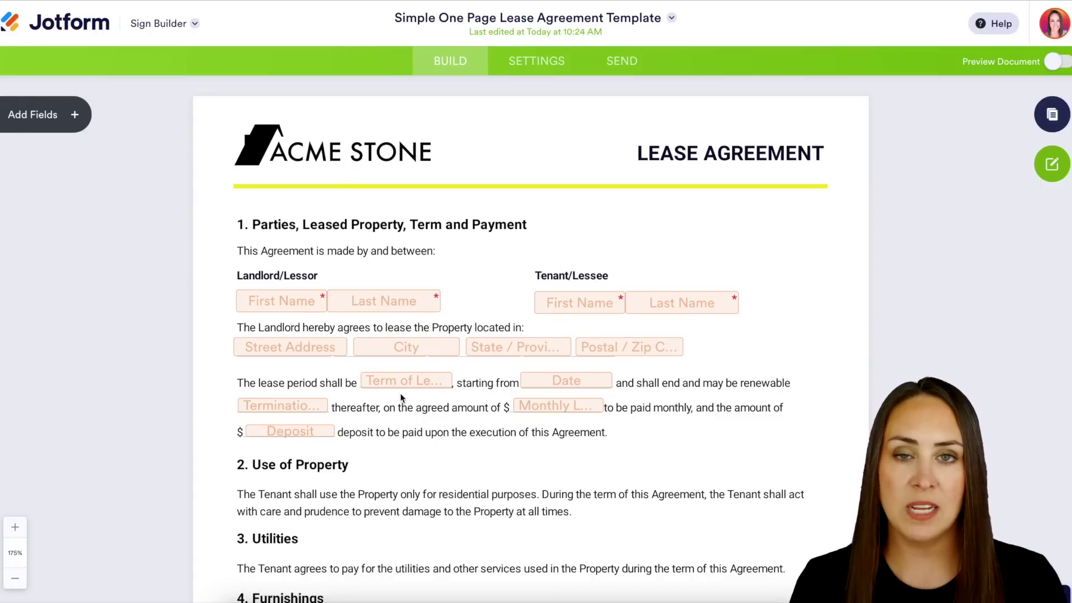
# Step: Show the addable field types (Name, Email, Date, Signature and more) for the lease template
pyautogui.click(72, 115)
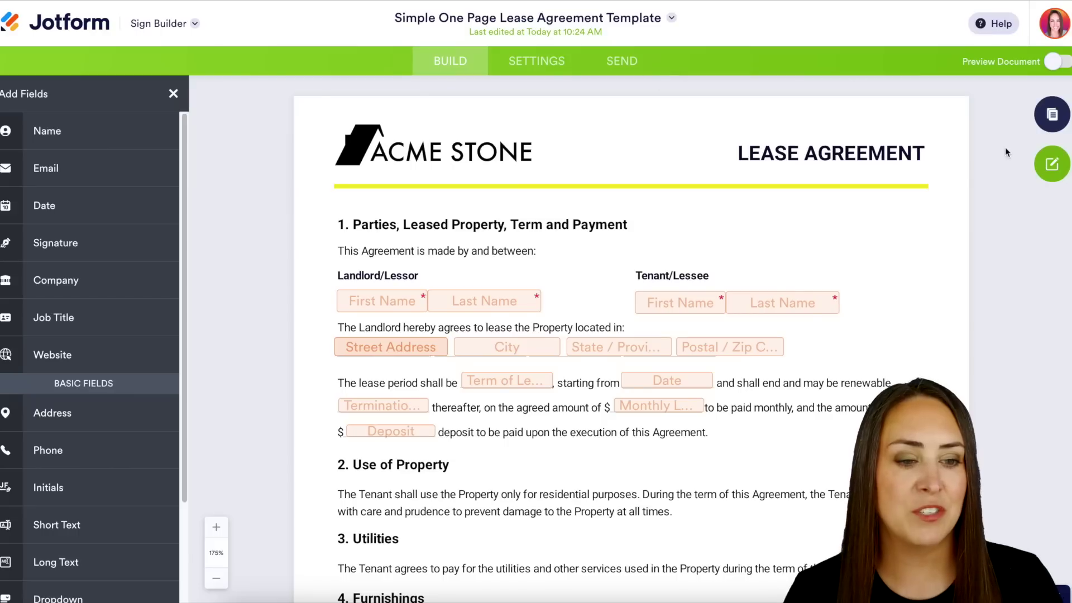
# Step: Switch the lease template into Editing Mode with Edit Template
pyautogui.click(1054, 176)
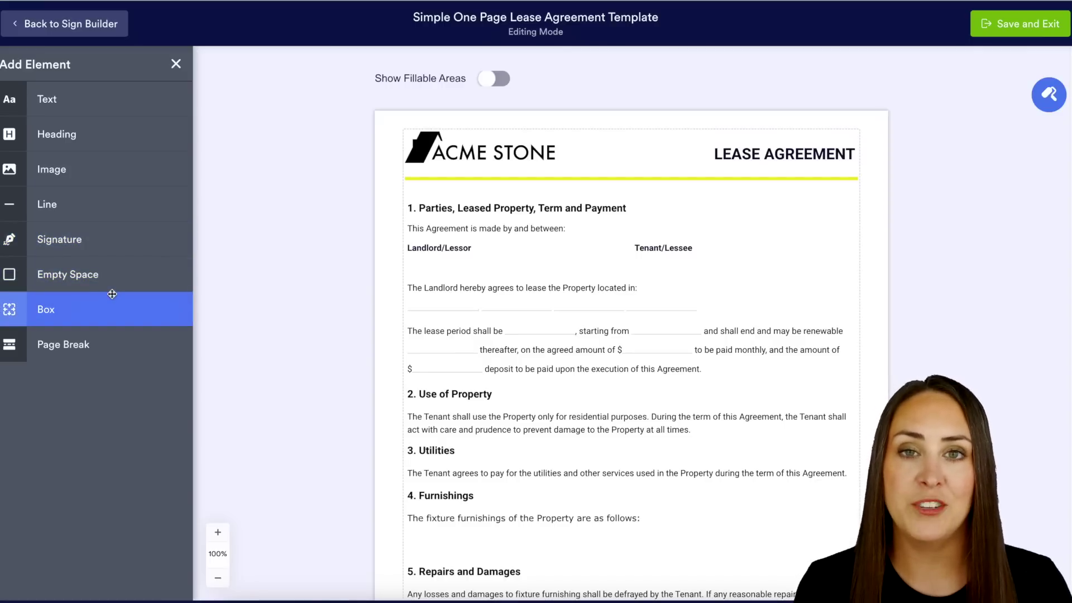
# Step: Place a Line element under the yellow header rule and bring up PDF Designer settings
pyautogui.moveTo(83, 204); pyautogui.dragTo(636, 197)
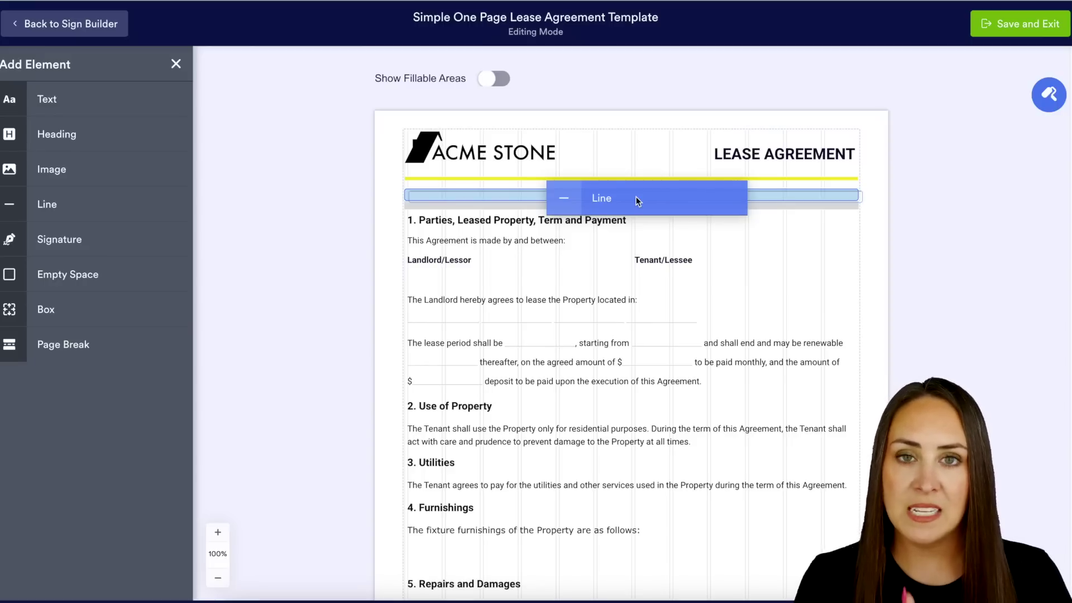
pyautogui.moveTo(635, 198); pyautogui.dragTo(636, 199)
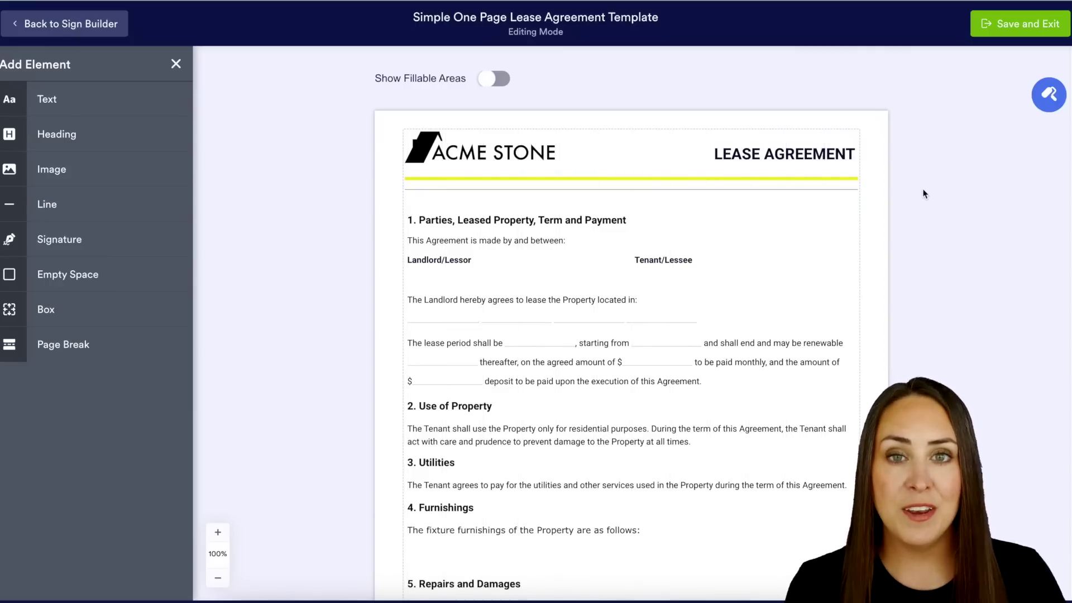
pyautogui.click(1050, 95)
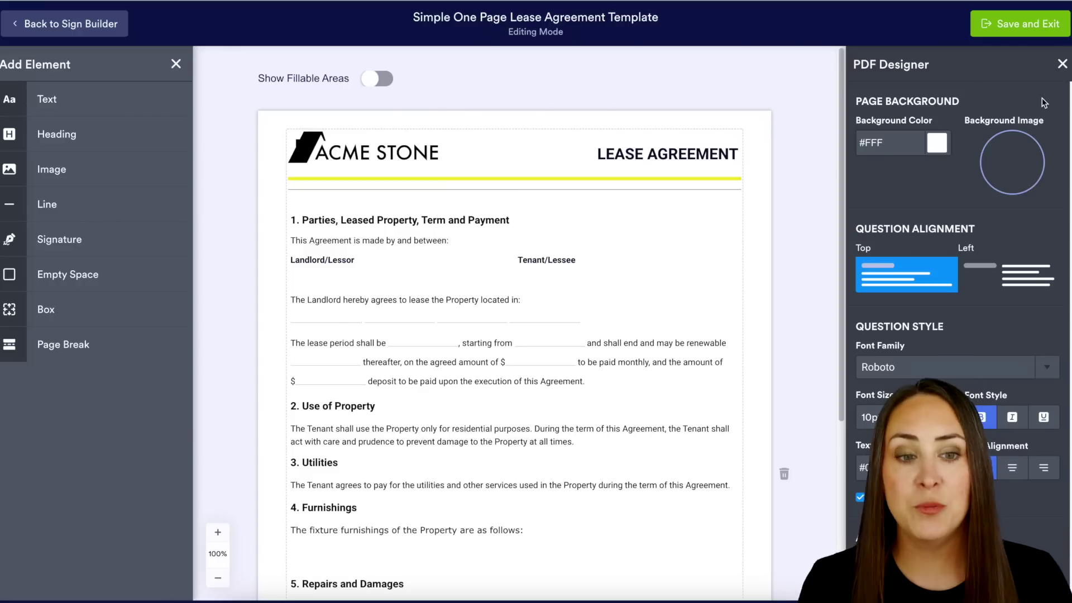
pyautogui.click(935, 144)
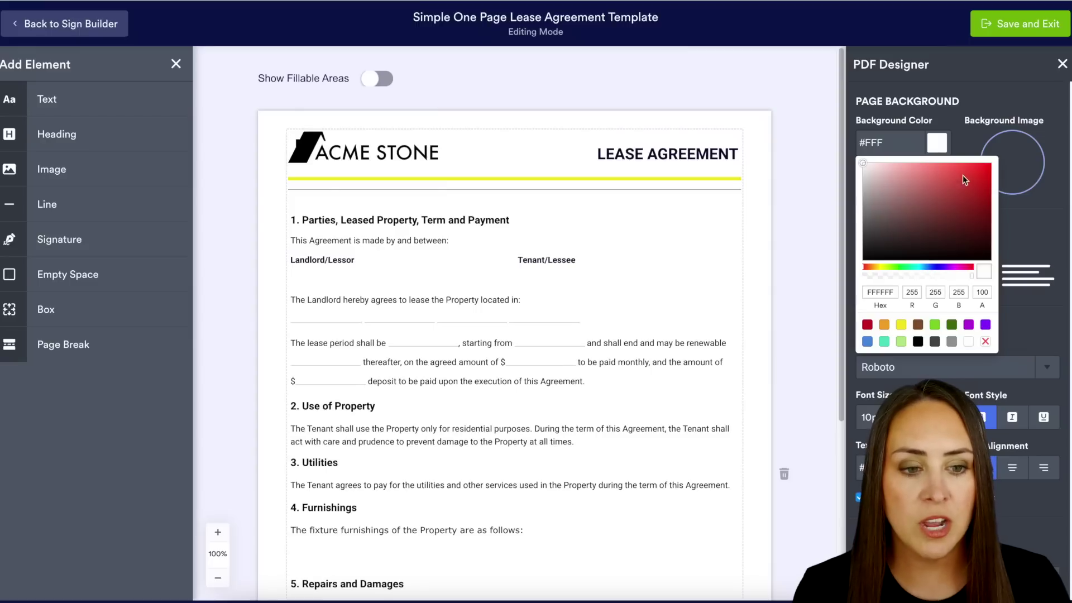
pyautogui.click(894, 165)
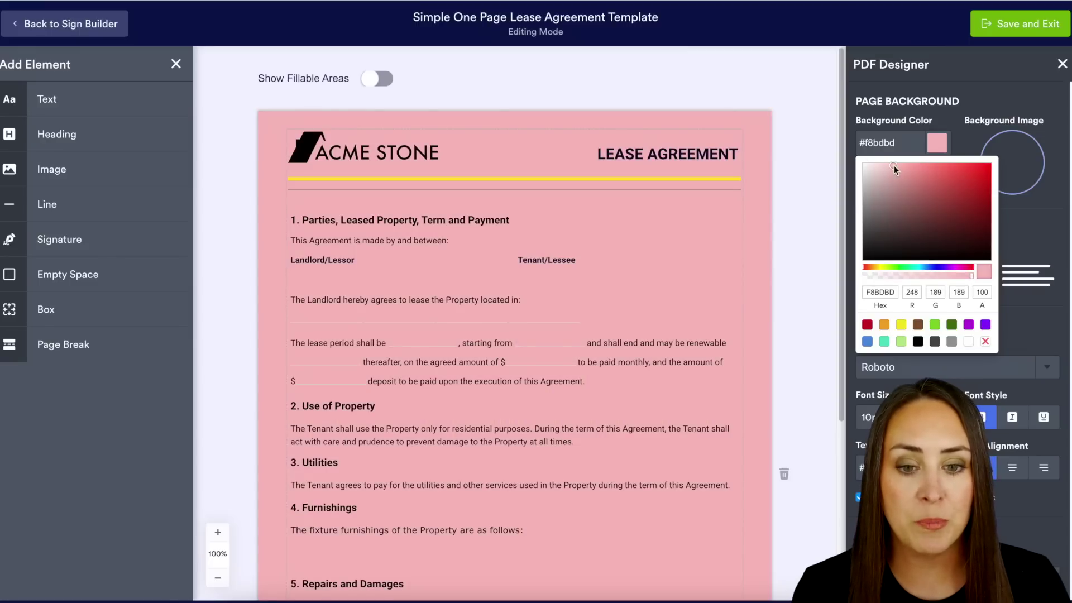
pyautogui.moveTo(886, 165); pyautogui.dragTo(836, 156)
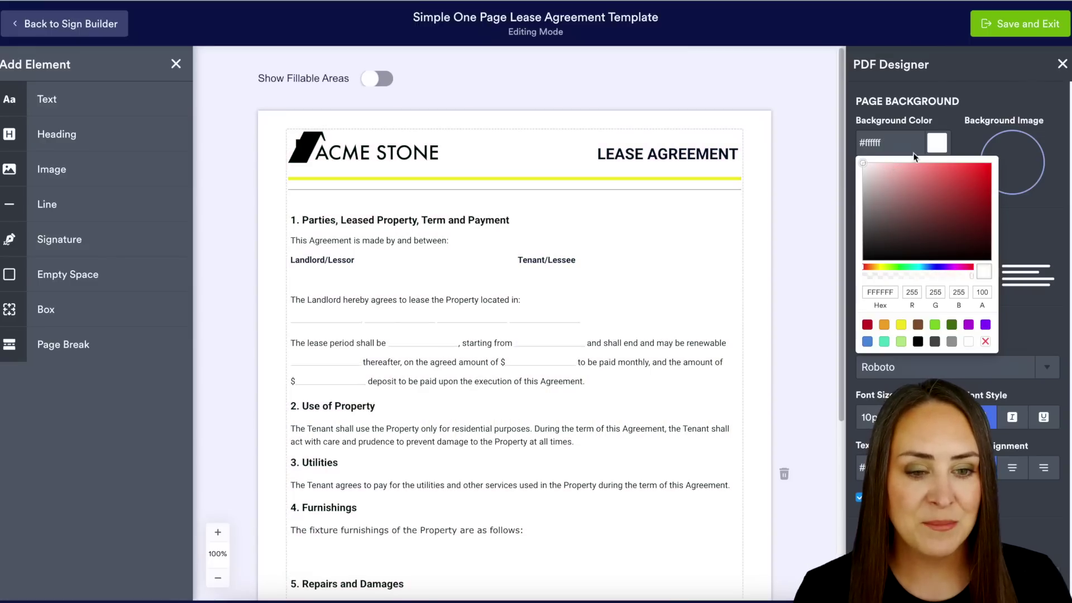
pyautogui.click(967, 112)
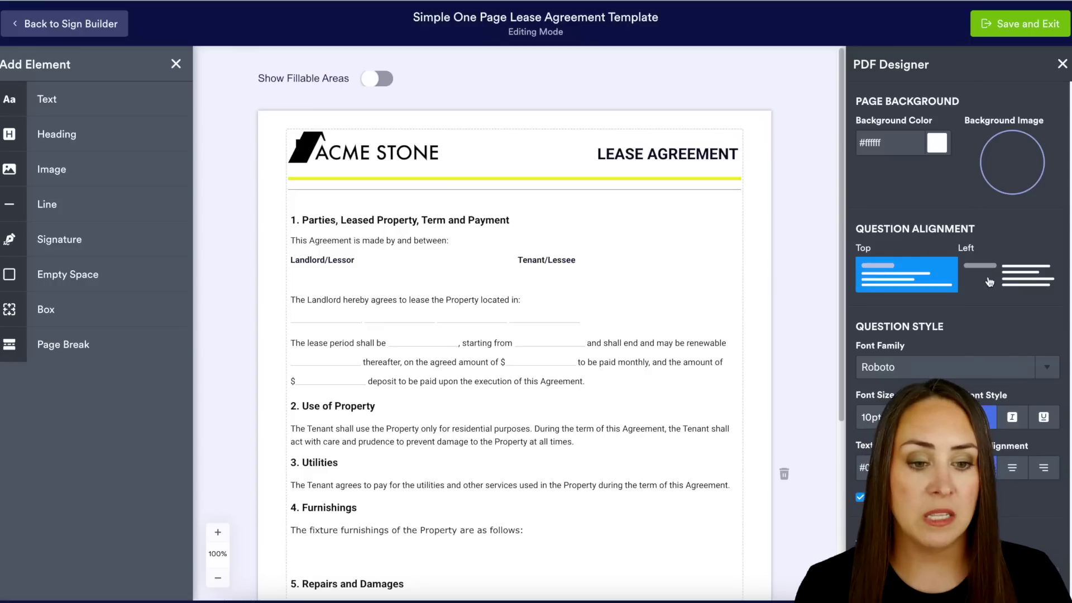
# Step: Set the Question Style font to Roboto in PDF Designer
pyautogui.scroll(-3, 989, 282)
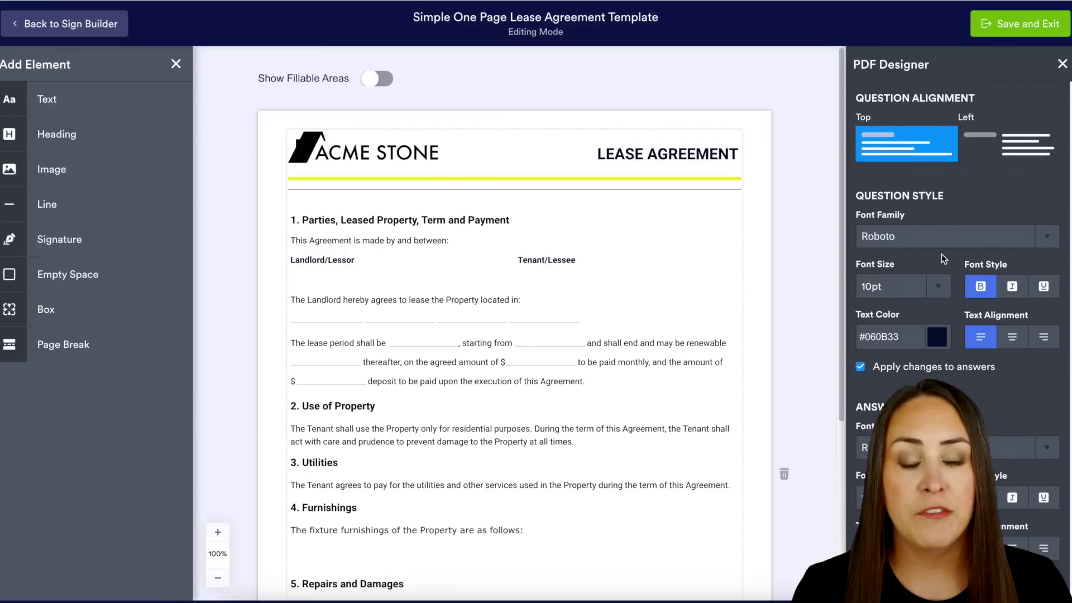
pyautogui.click(947, 236)
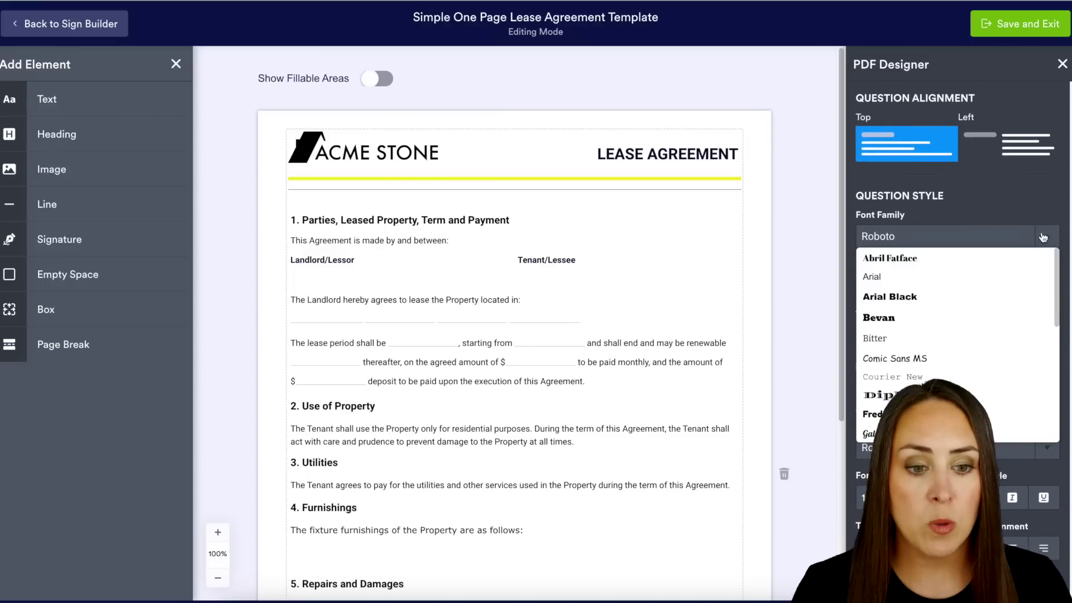
pyautogui.click(984, 284)
pyautogui.click(366, 271)
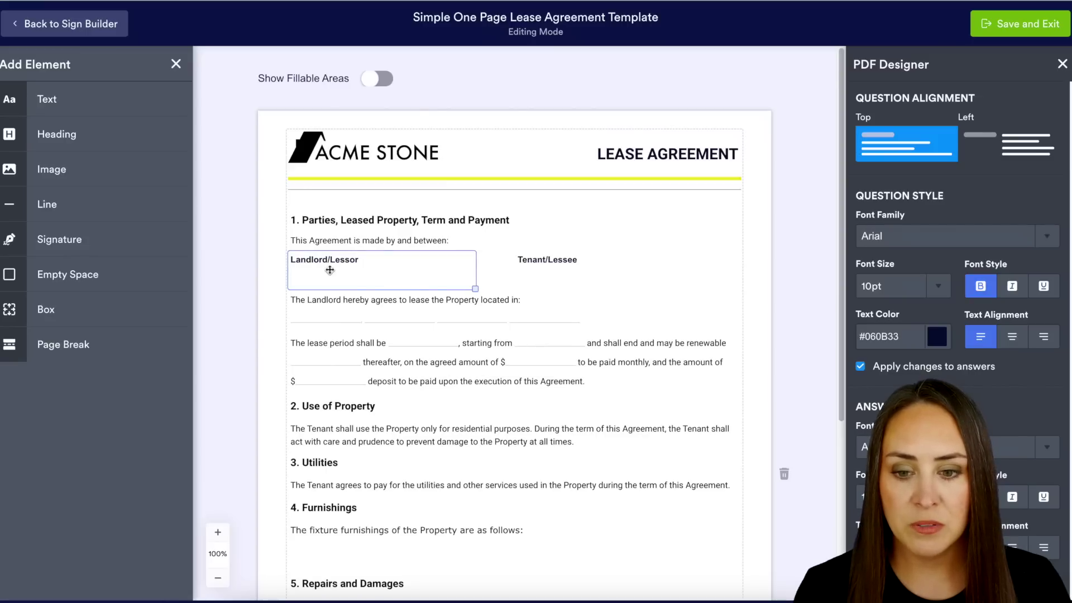
pyautogui.click(980, 244)
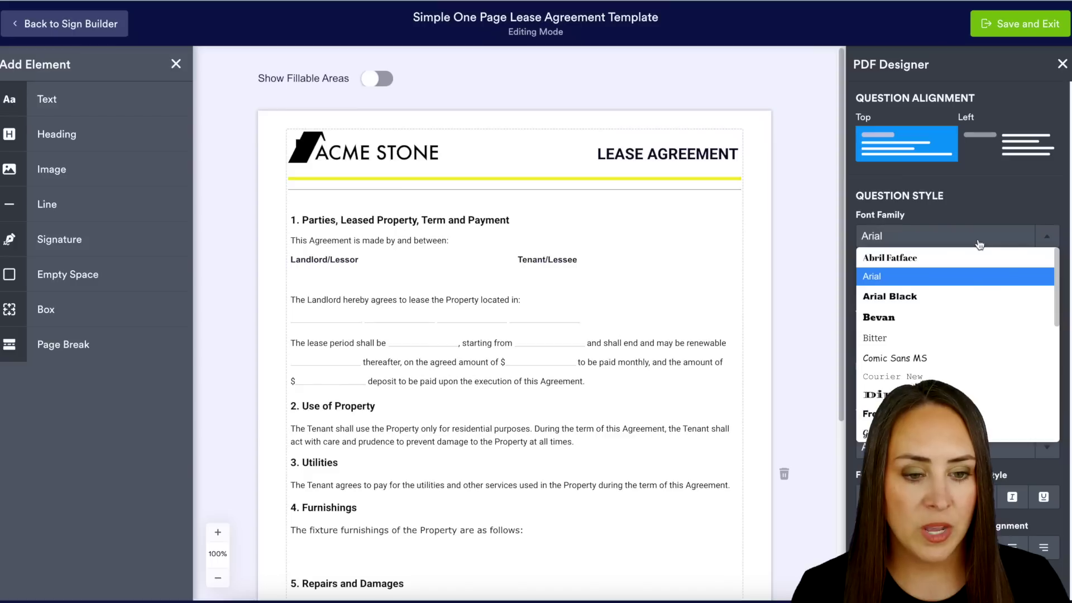
pyautogui.scroll(-3, 921, 357)
pyautogui.click(914, 323)
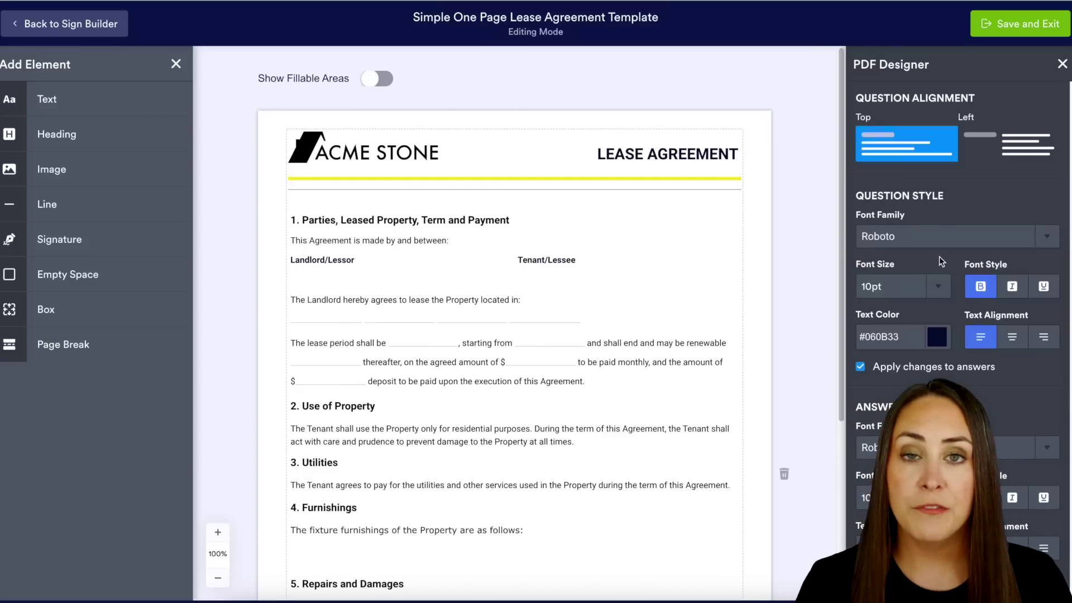
# Step: Uncheck 'Apply changes to answers' and set the Answer Style font to Arial
pyautogui.scroll(-2, 952, 368)
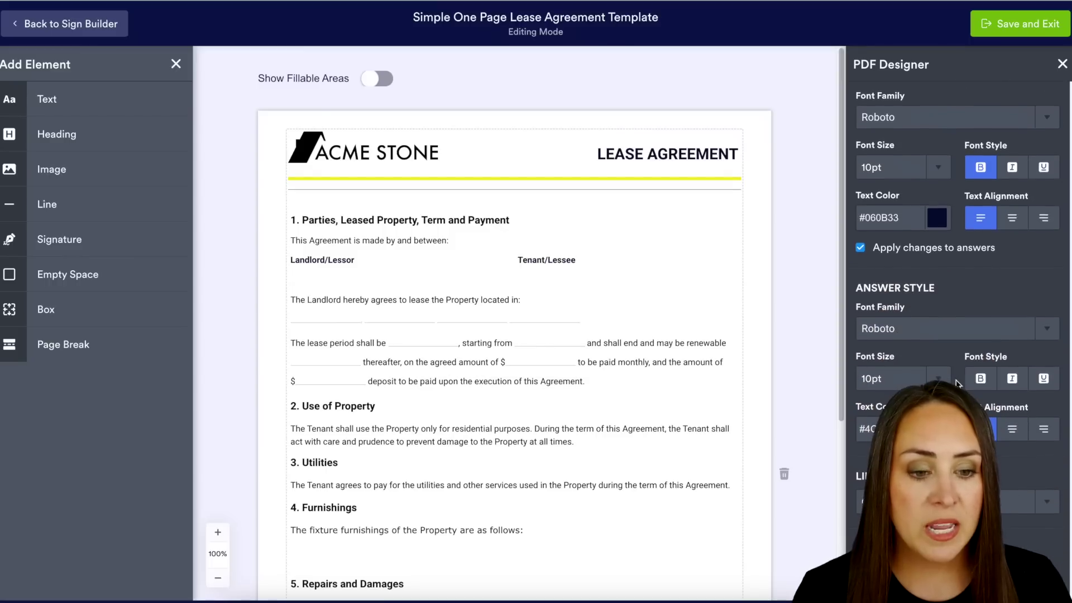
pyautogui.scroll(-1, 956, 383)
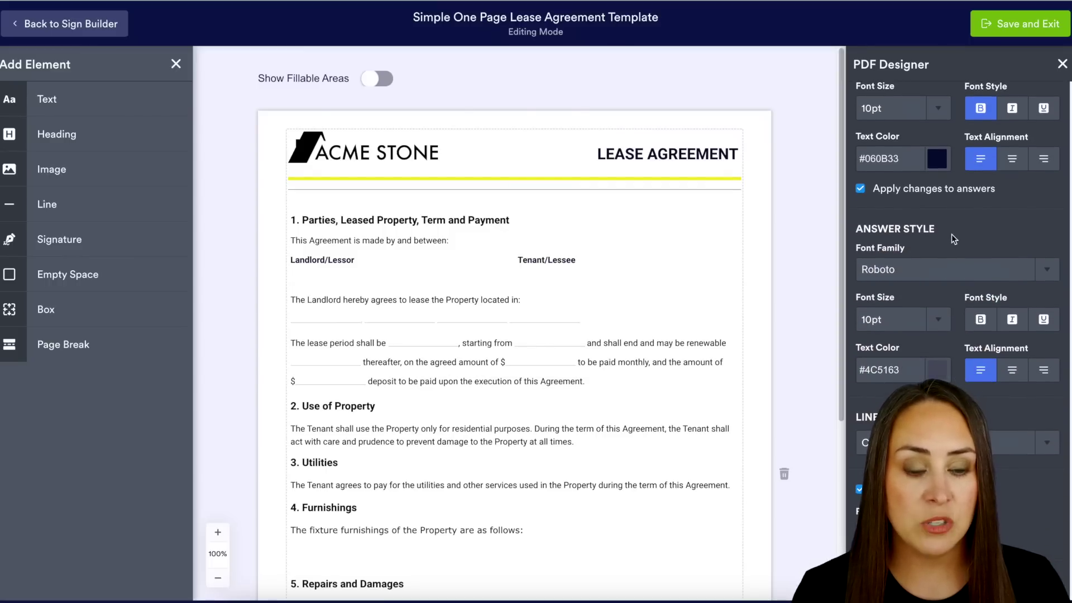
pyautogui.click(861, 192)
pyautogui.click(952, 272)
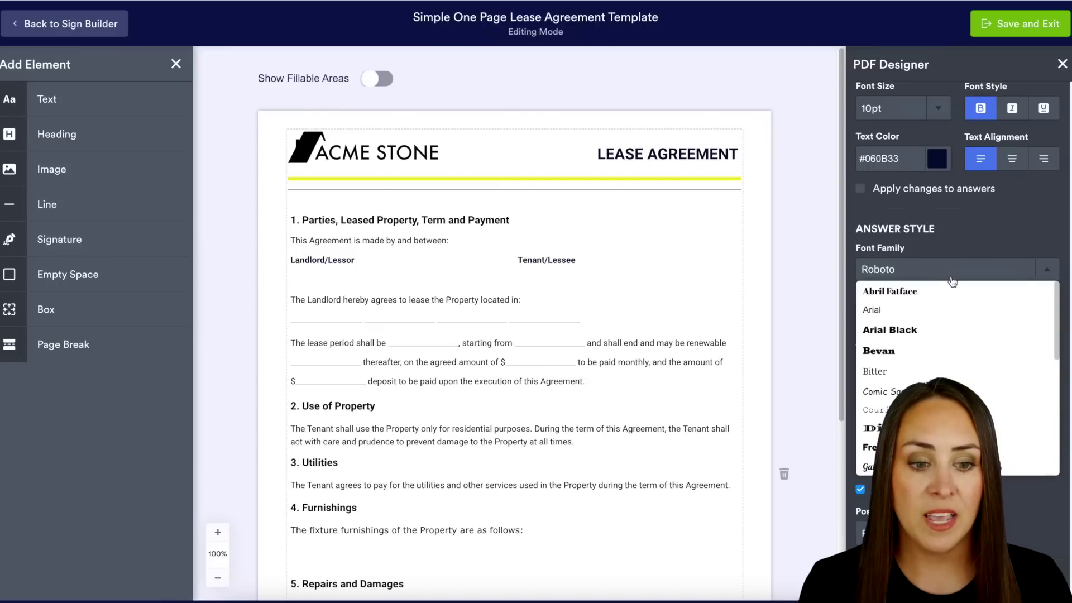
pyautogui.click(905, 311)
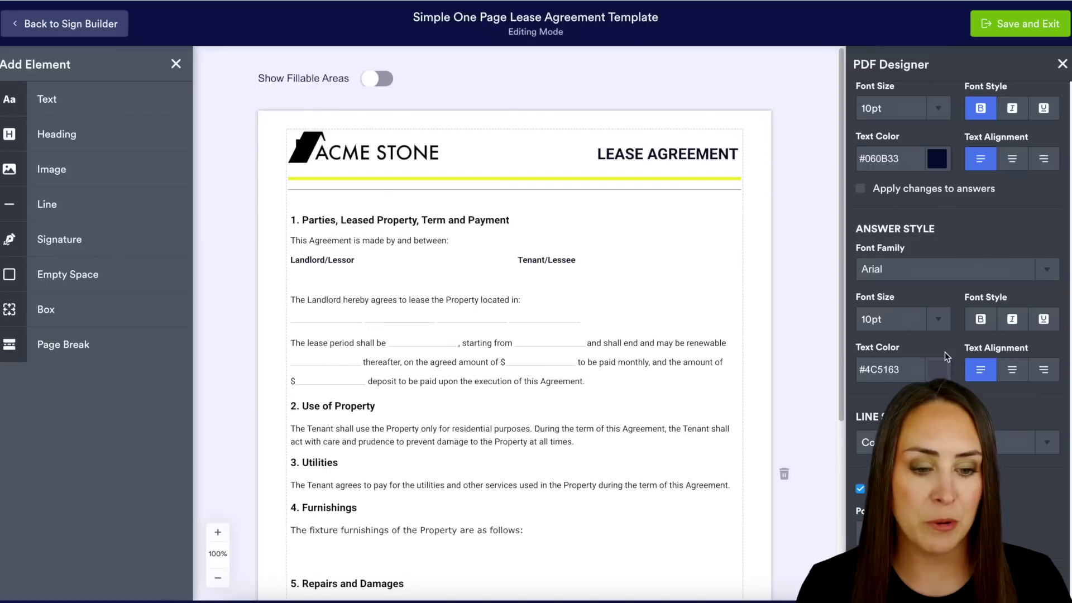
pyautogui.scroll(-4, 945, 357)
pyautogui.click(1044, 231)
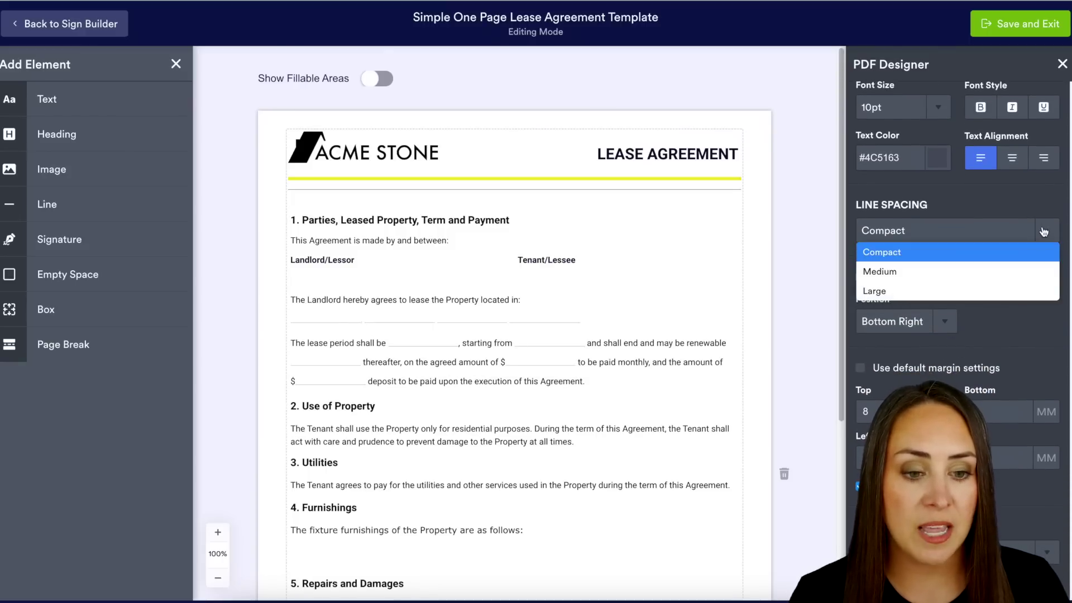
pyautogui.click(927, 277)
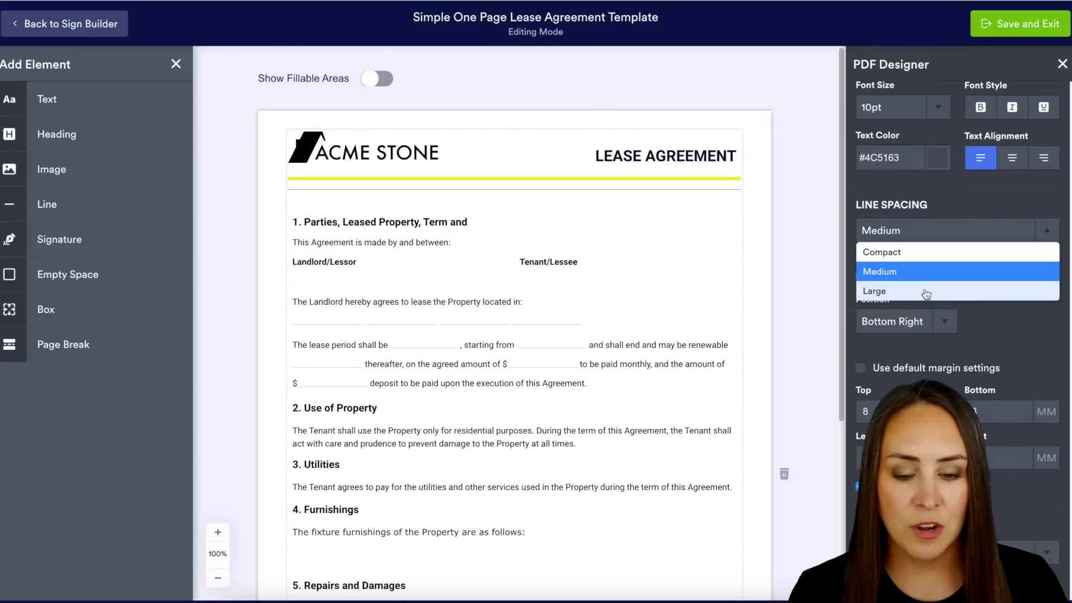
pyautogui.click(926, 292)
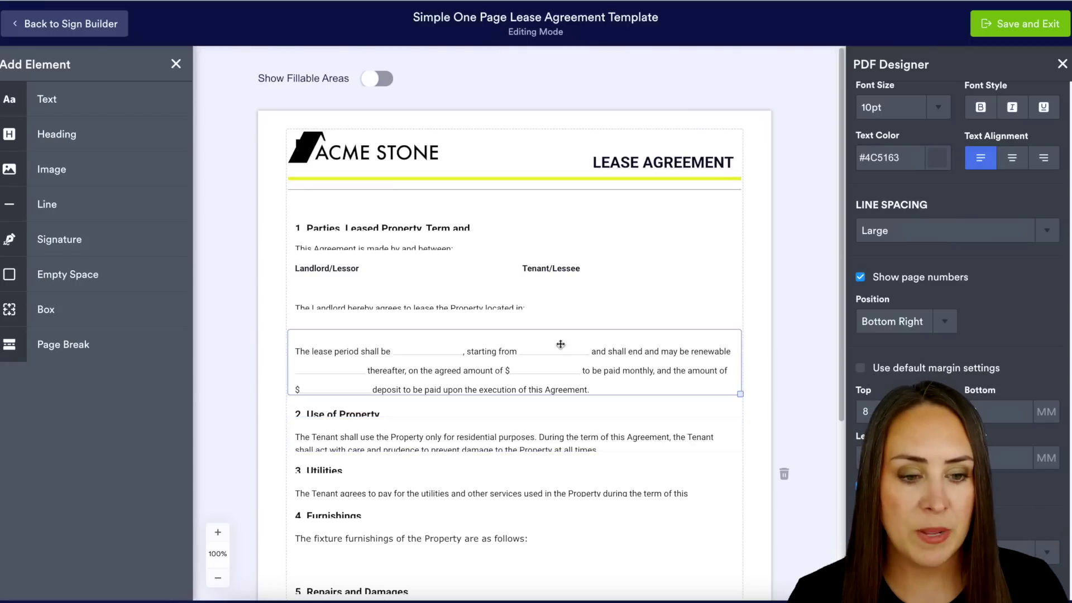
pyautogui.click(915, 231)
pyautogui.click(901, 256)
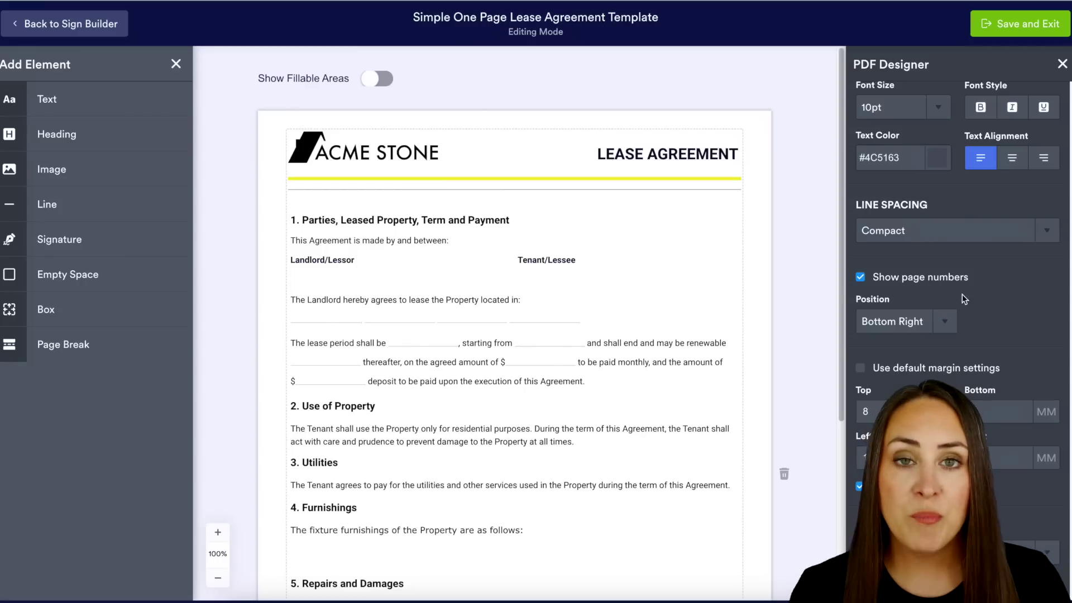
pyautogui.click(943, 323)
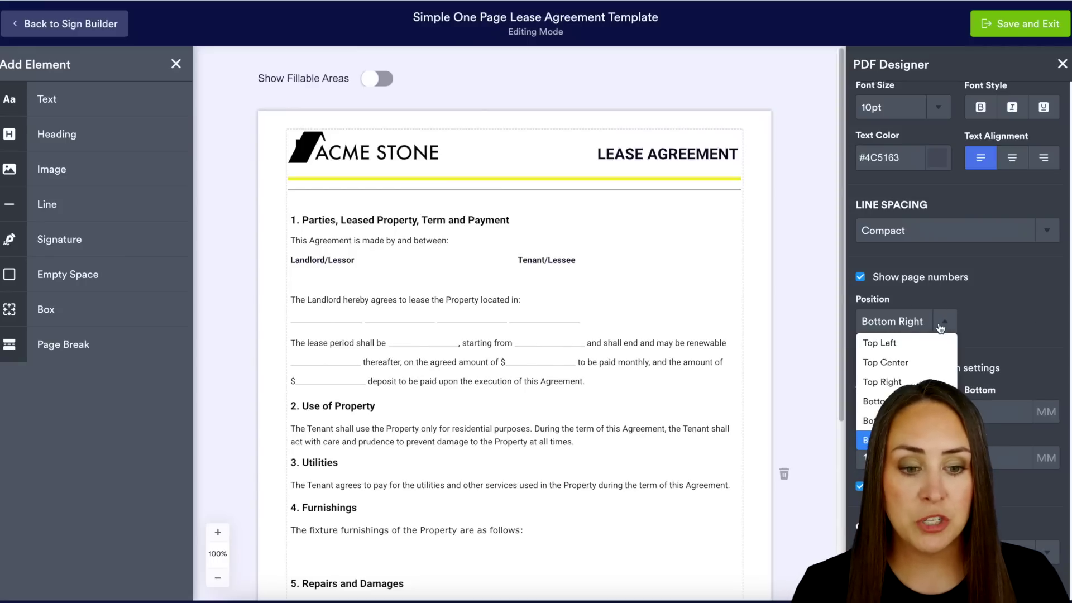
pyautogui.click(718, 404)
pyautogui.scroll(-1, 718, 399)
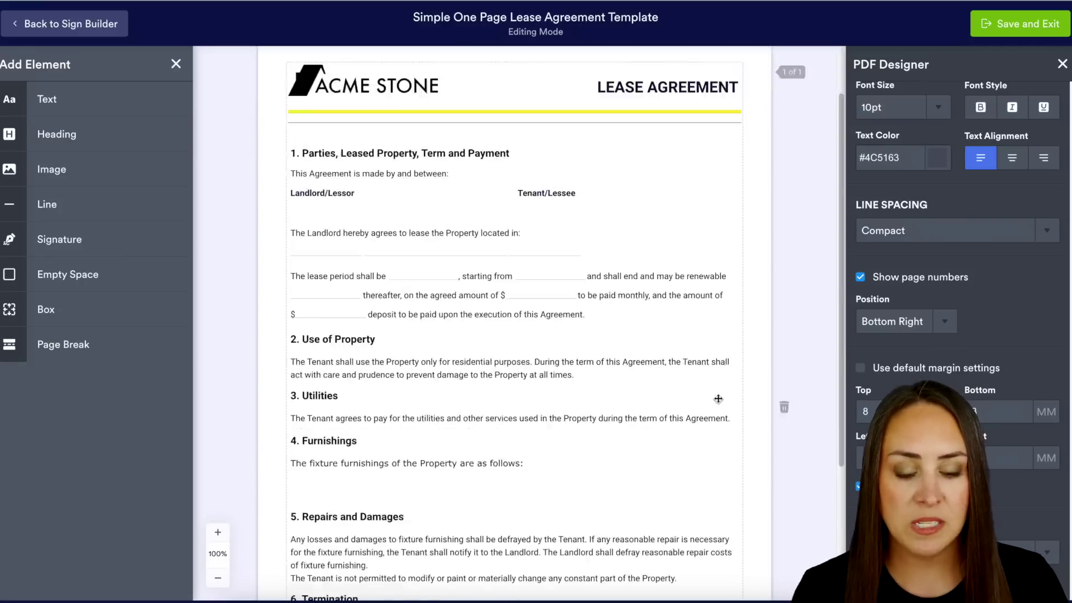
pyautogui.scroll(-3, 718, 399)
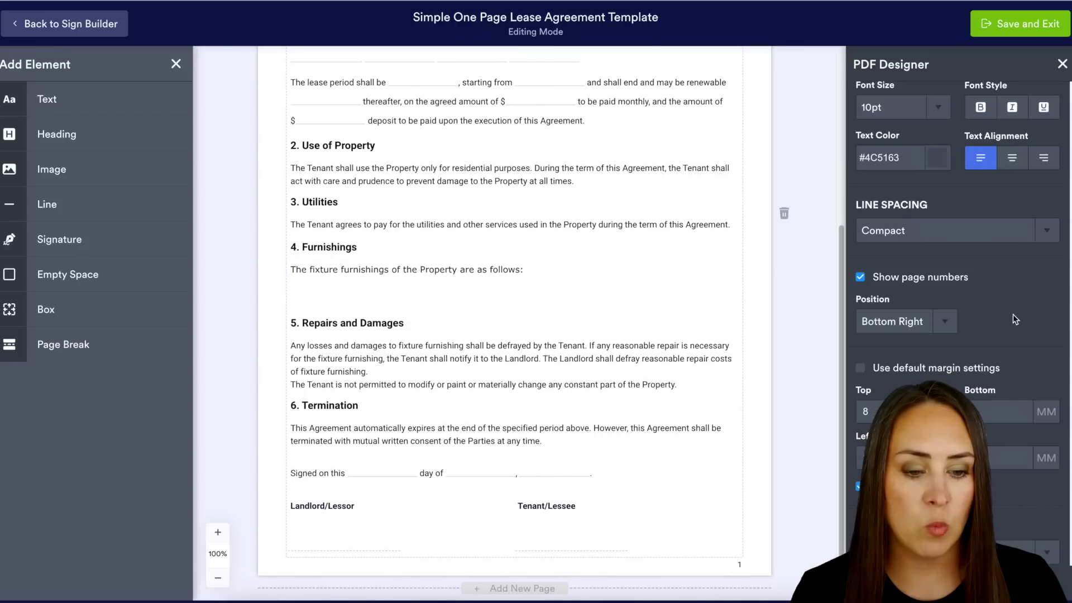
pyautogui.scroll(-5, 1013, 314)
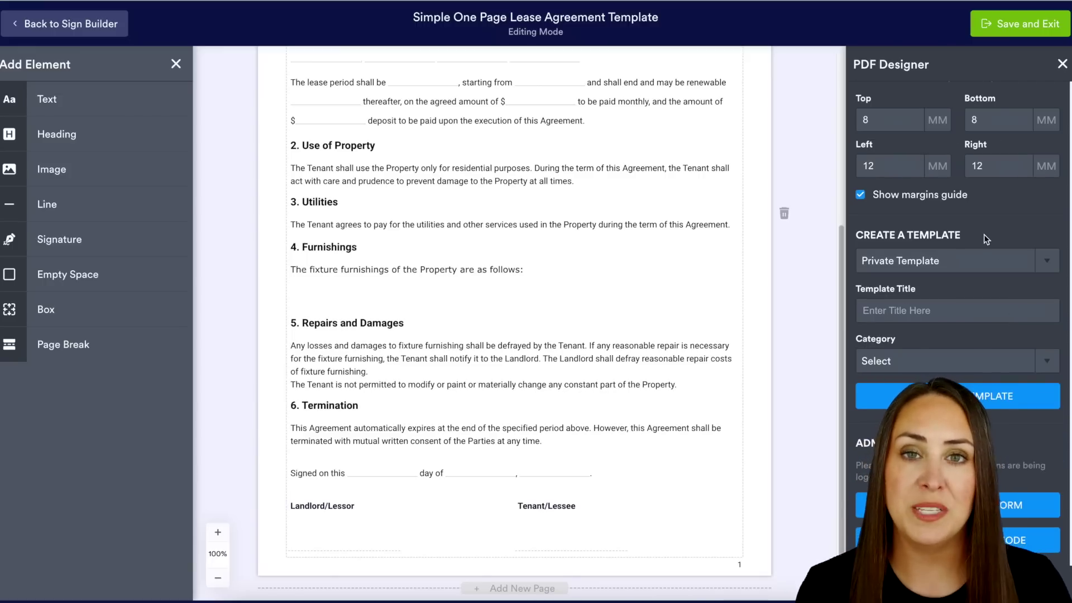
pyautogui.click(699, 304)
pyautogui.scroll(5, 698, 303)
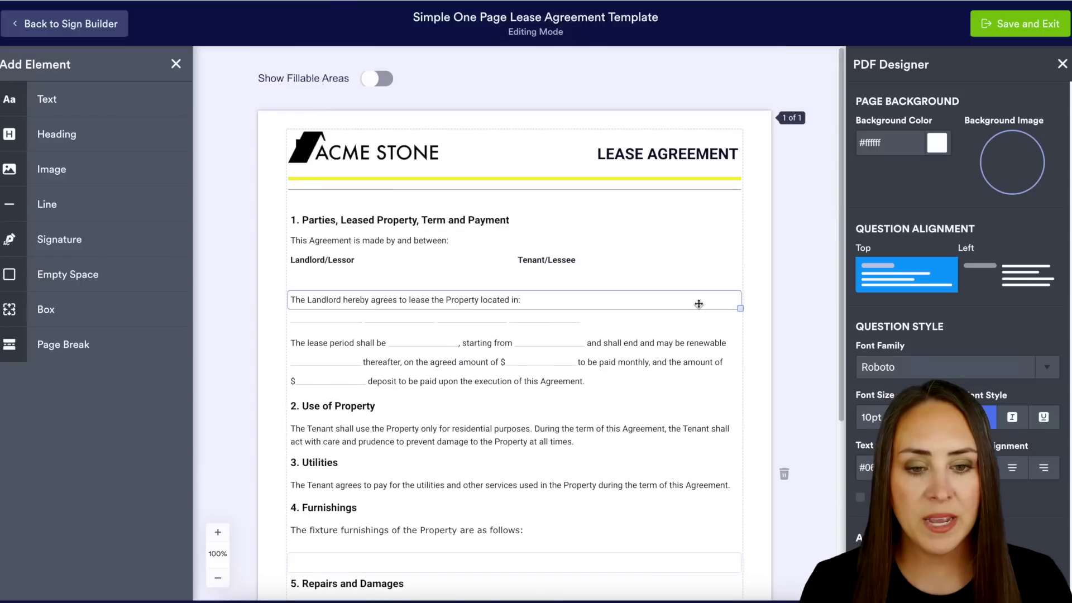
# Step: Select the ACME STONE logo in the header and remove its image
pyautogui.click(370, 152)
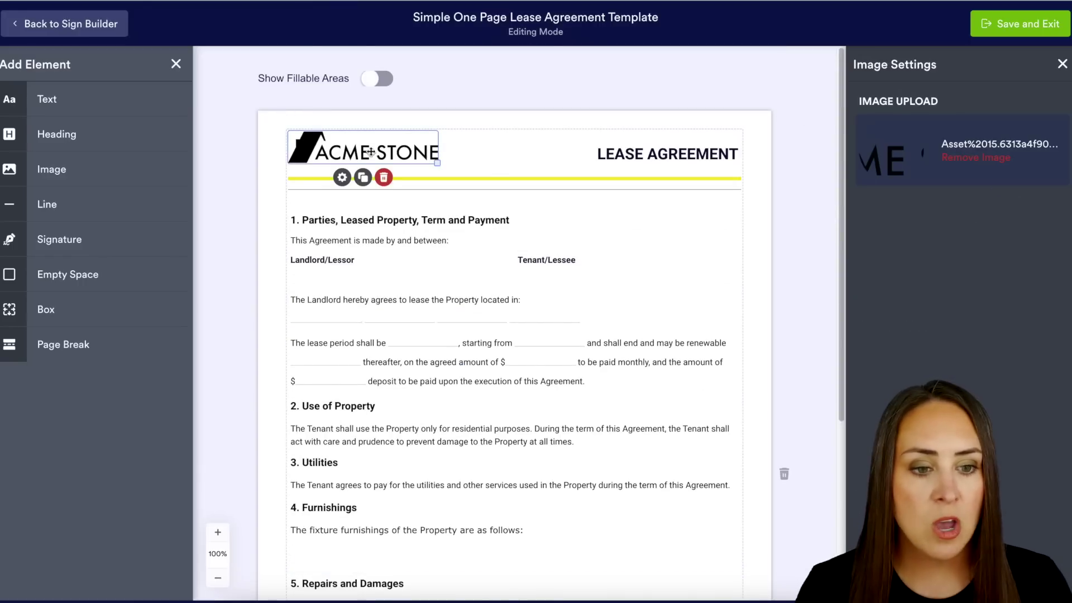
pyautogui.click(978, 159)
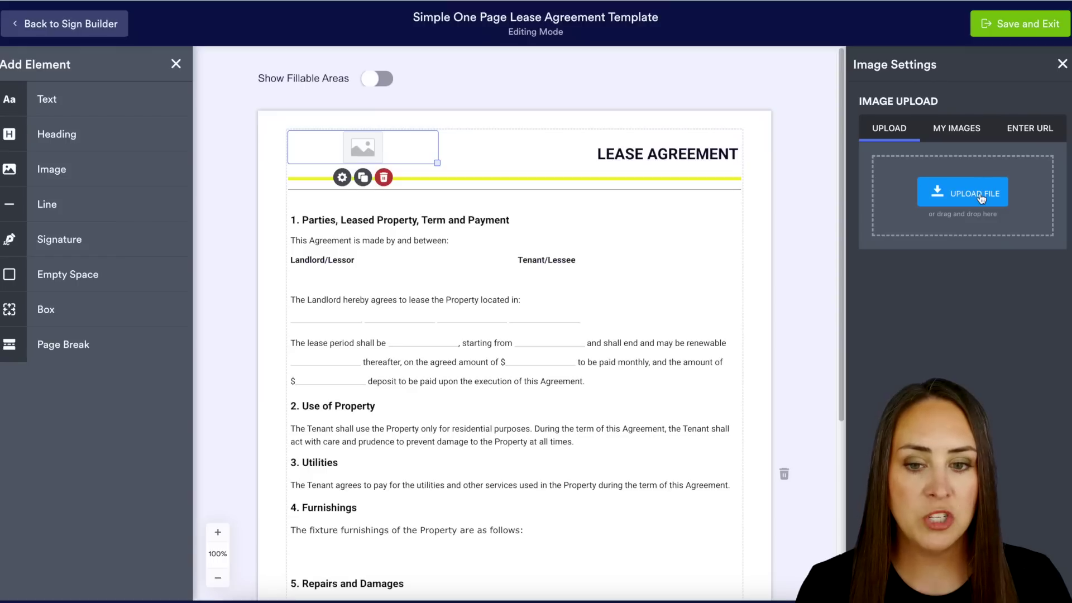